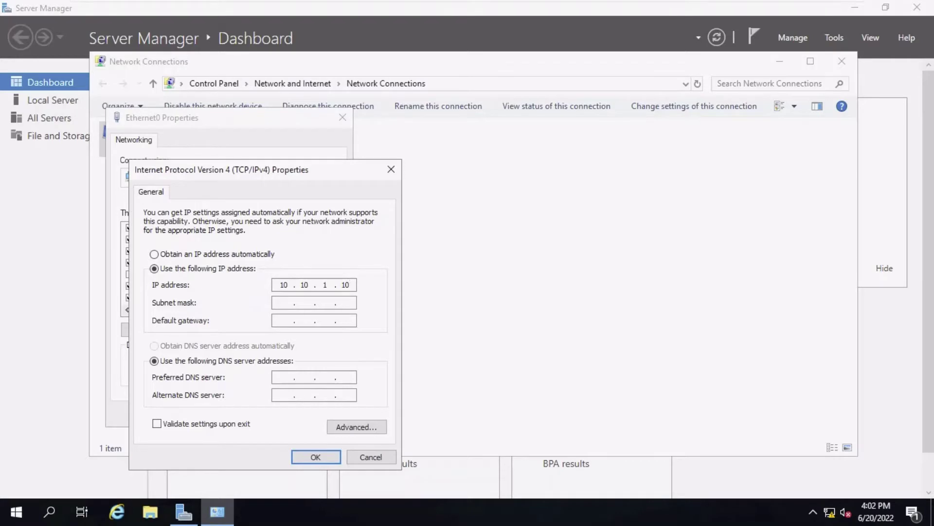
Step: Fill in subnet mask 255.0.0.0 and gateway 10.0.0.1, apply them, and allow network discovery
key(Tab)
click(284, 320)
text(10 . 0 . 0 . 1)
click(322, 460)
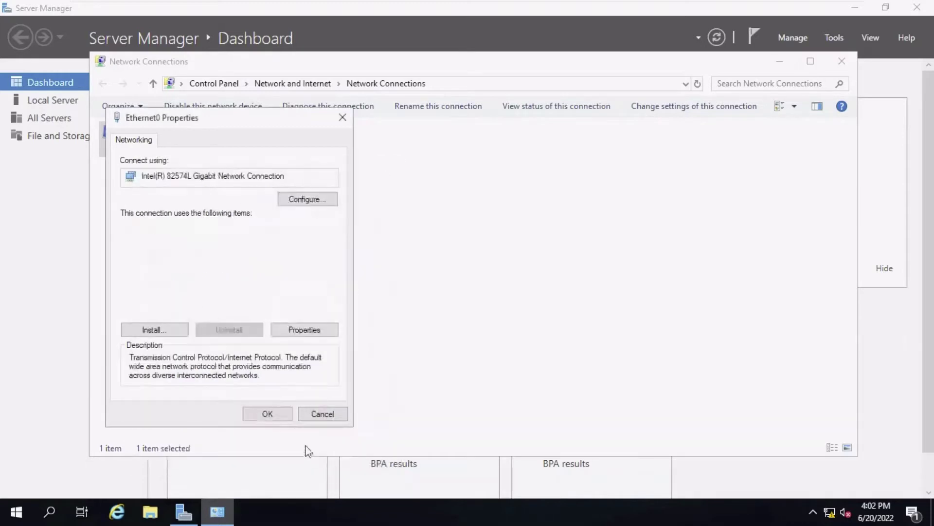
click(278, 414)
click(775, 256)
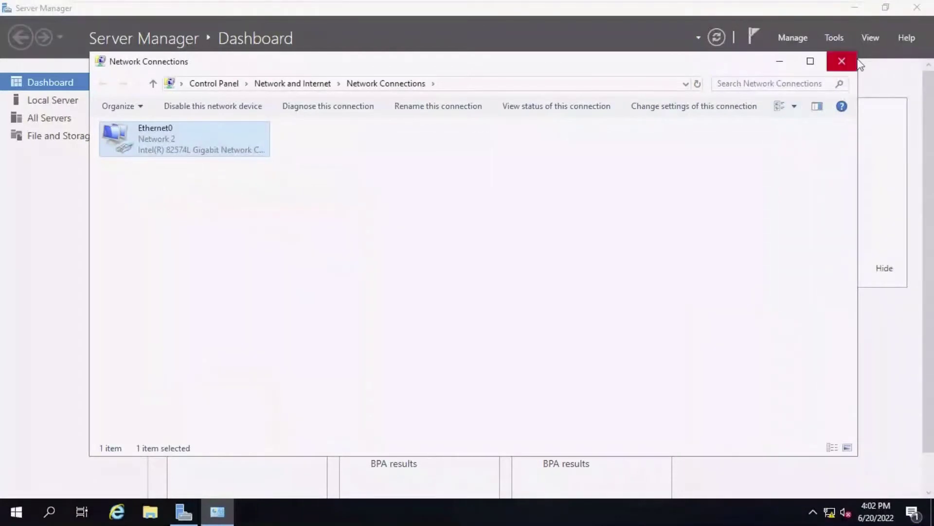
Step: From Local Server, change the computer name to DC and acknowledge the restart-required prompts
click(855, 63)
click(62, 104)
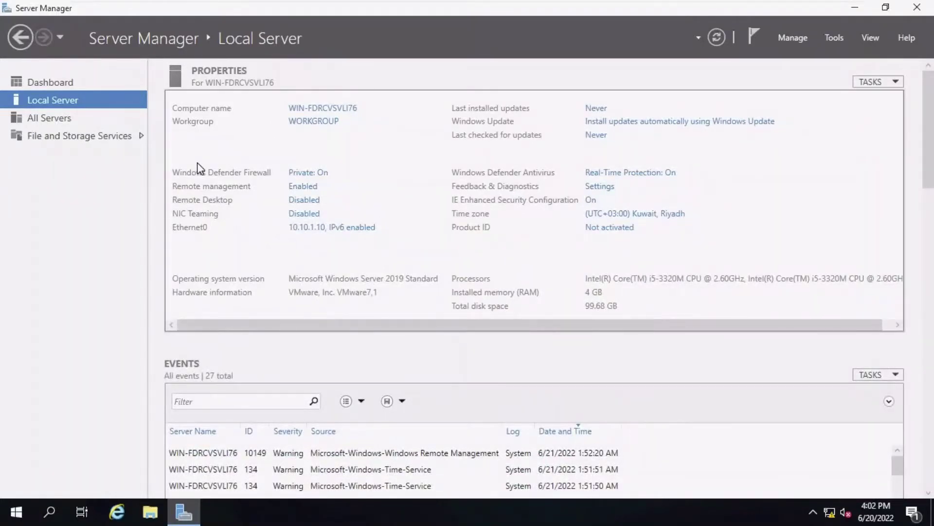
click(303, 106)
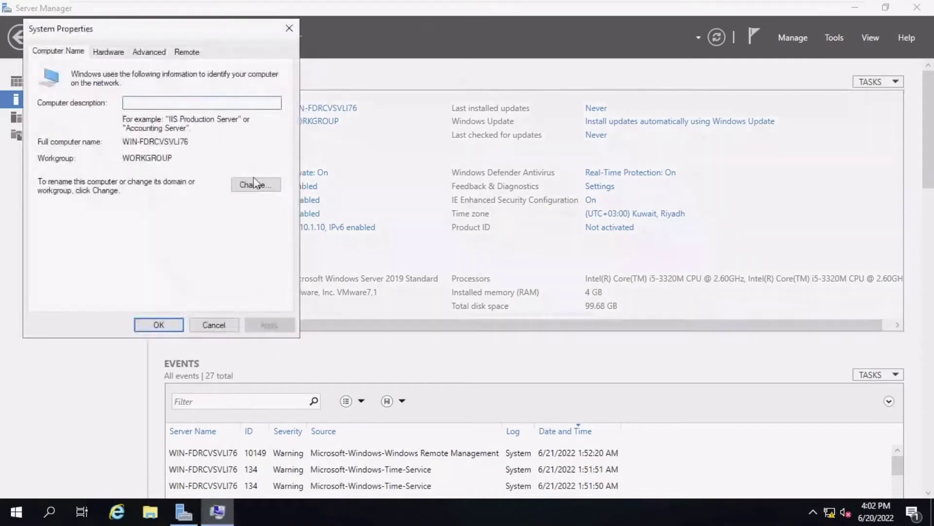
click(255, 187)
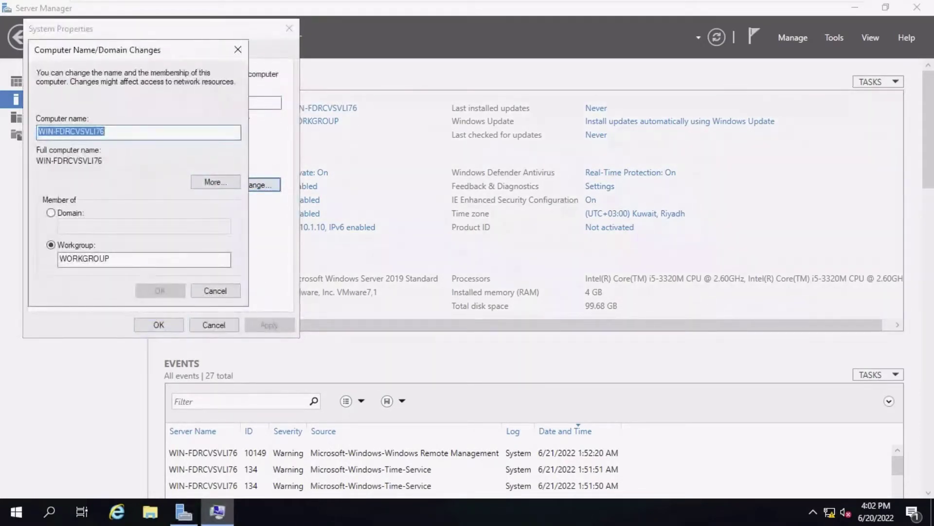
text(D)
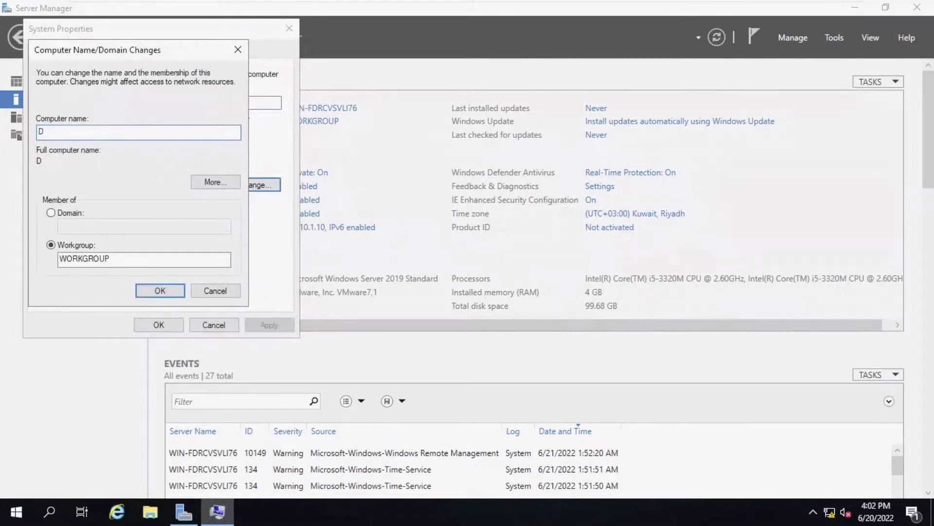
text(C)
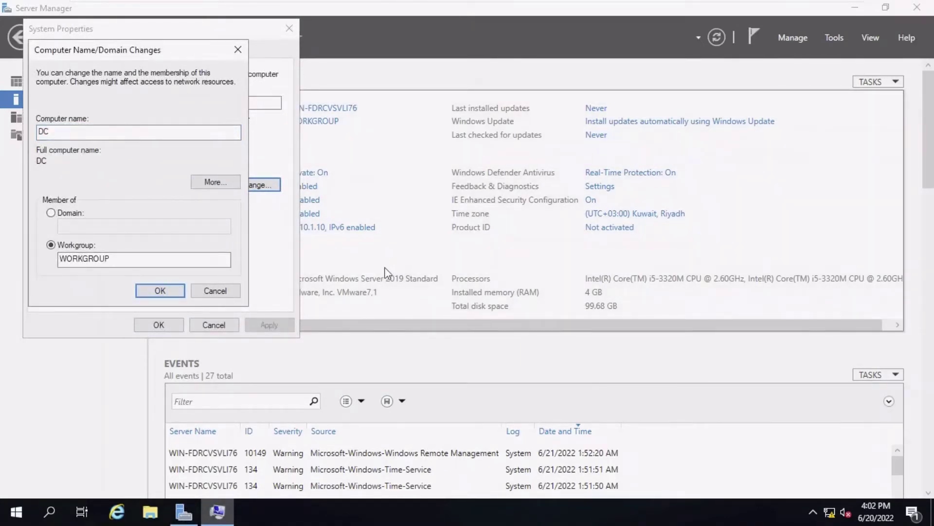
key(Return)
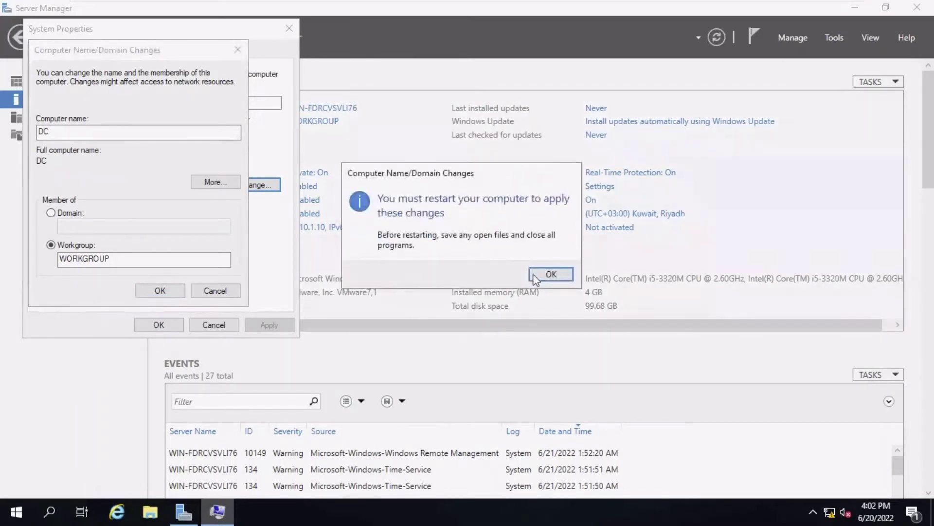
click(547, 274)
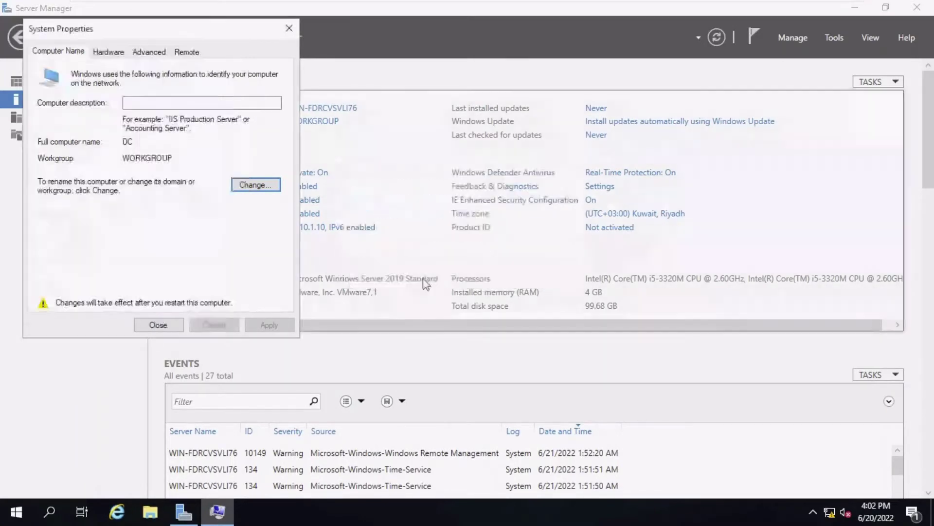
click(167, 325)
click(463, 267)
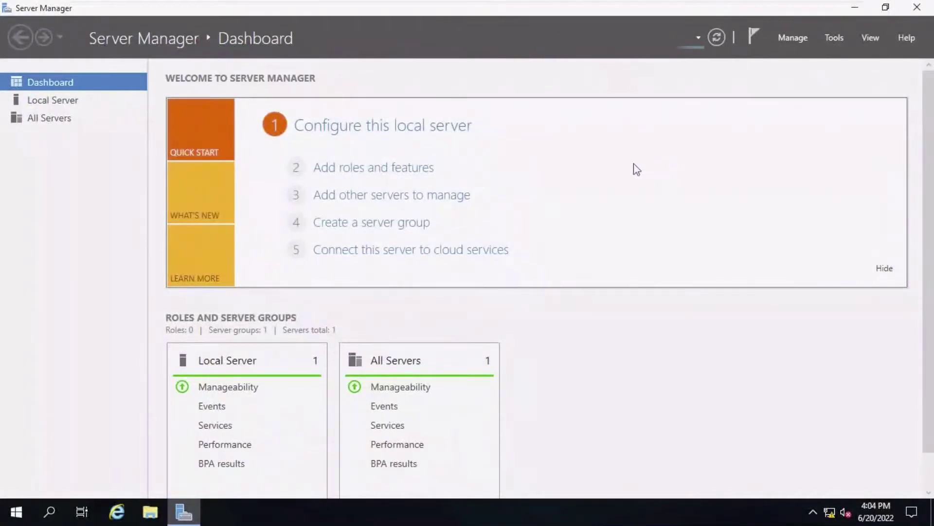
Step: Launch Add Roles and Features from Manage, dismissing the data-collection notice and retrying once
click(790, 39)
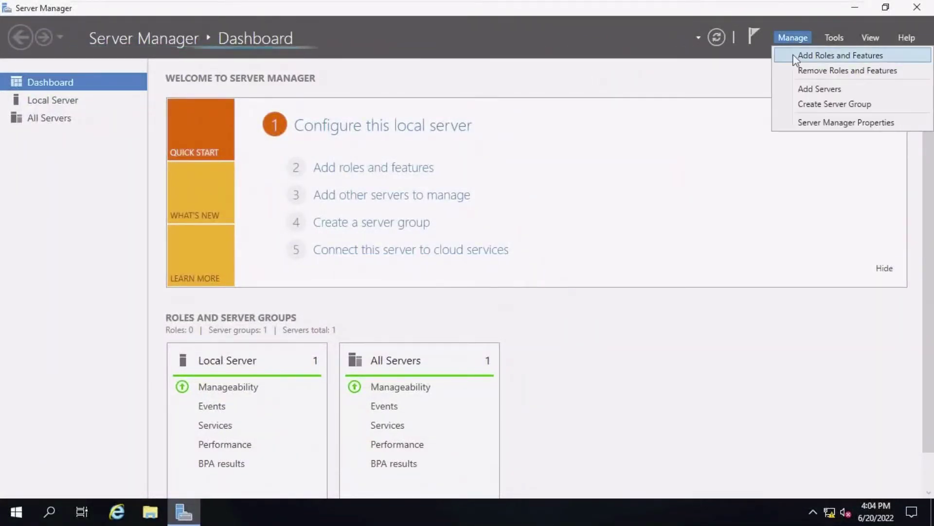
click(793, 56)
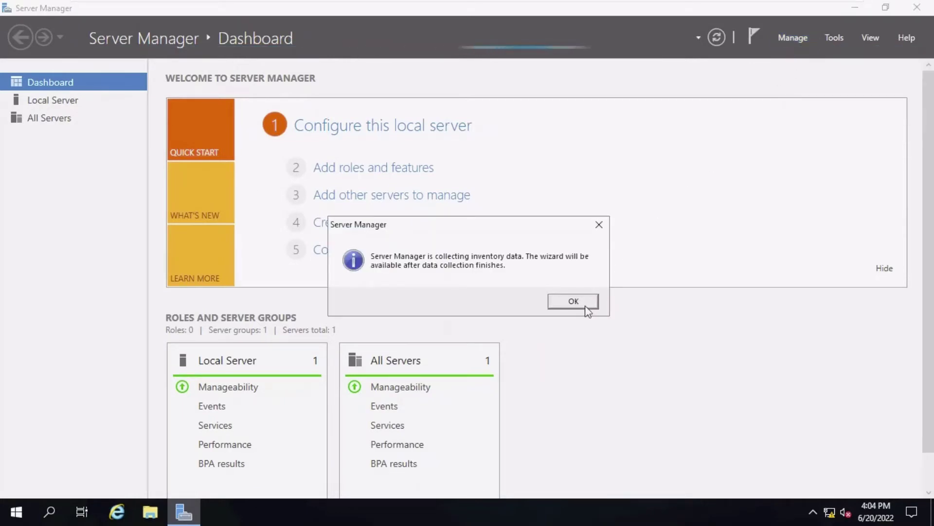
click(574, 302)
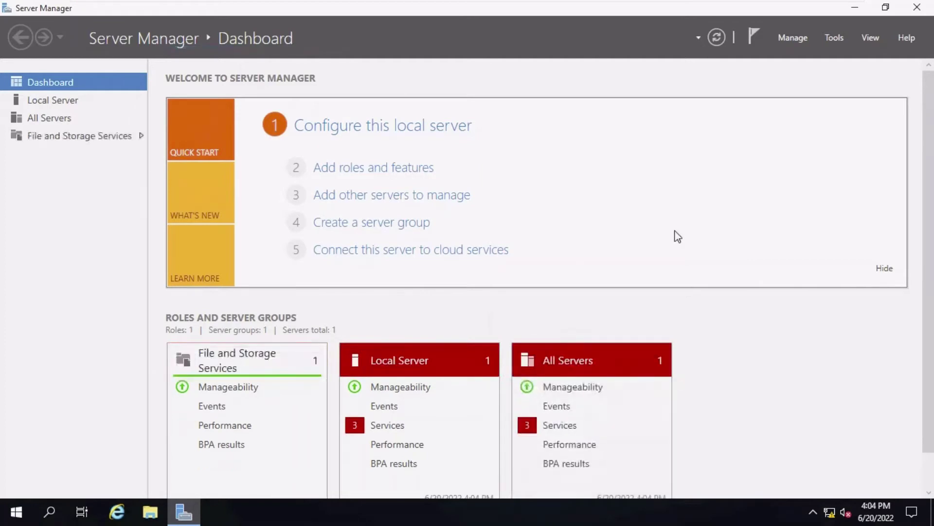
click(793, 37)
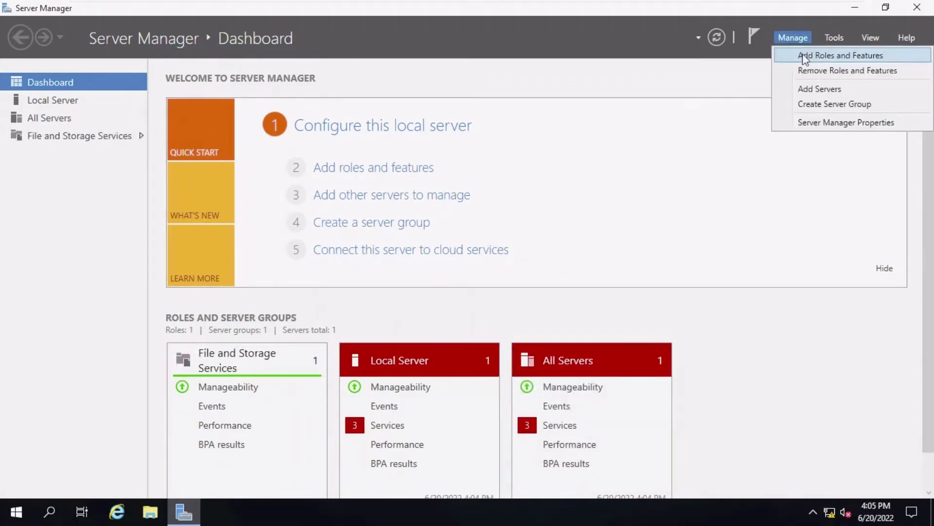
click(802, 54)
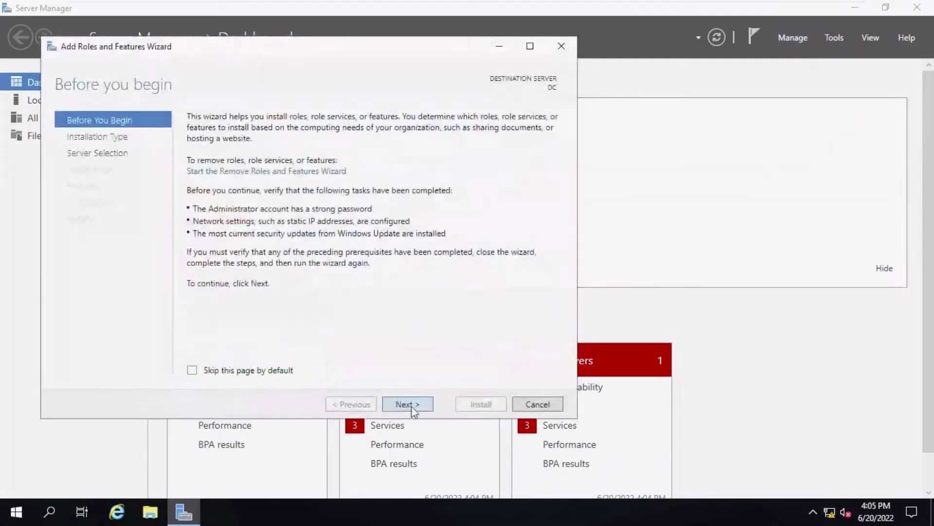
Step: Select the Active Directory Domain Services role and its management features for DC, then install
click(409, 408)
click(408, 408)
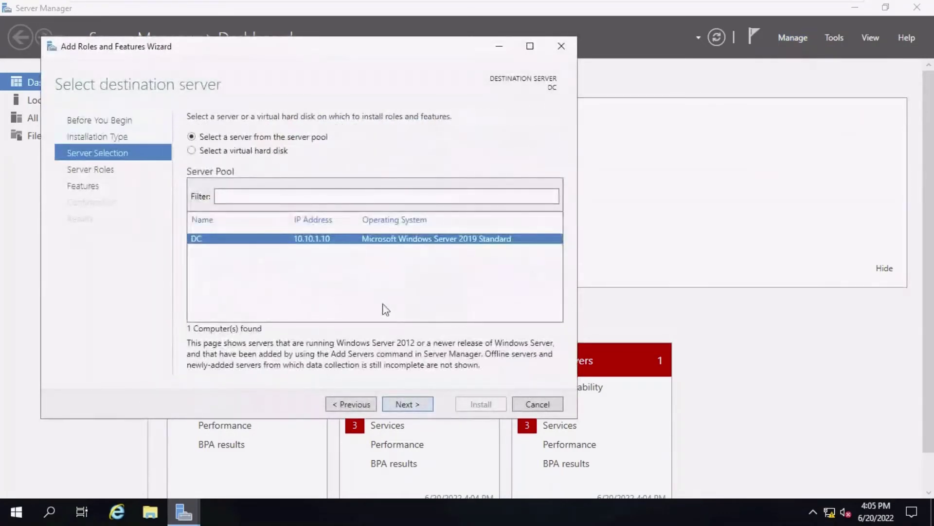
click(408, 404)
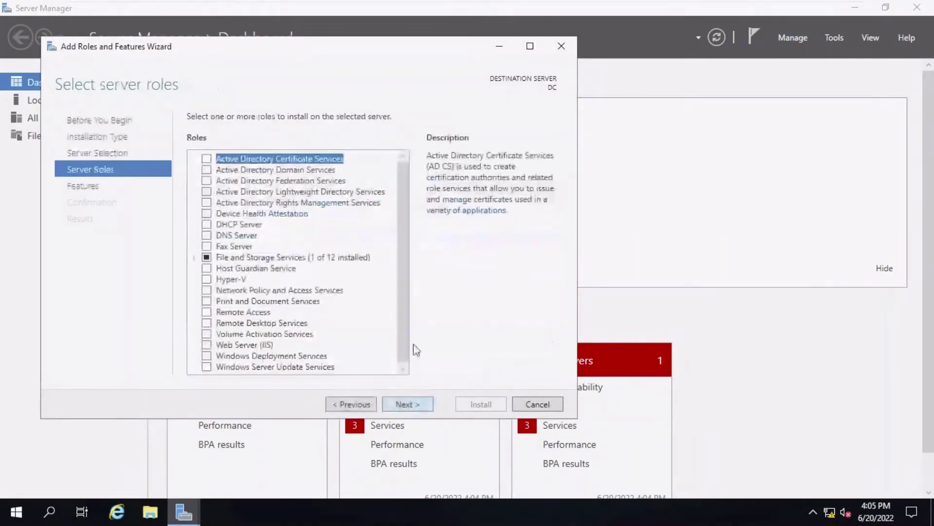
click(207, 170)
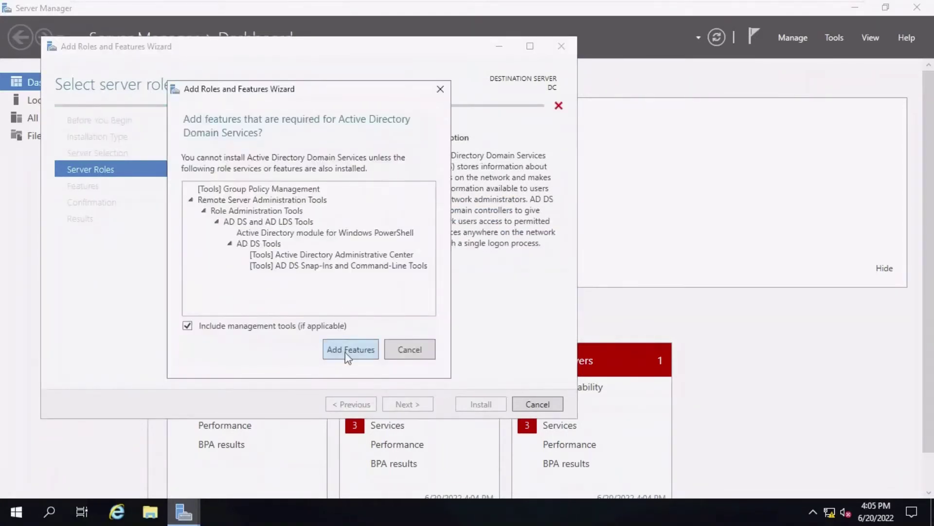
click(348, 350)
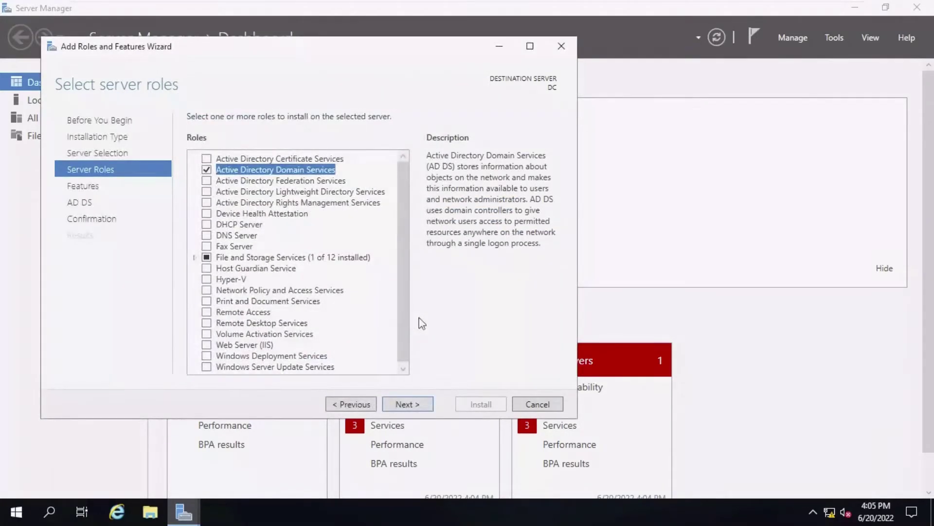
click(419, 403)
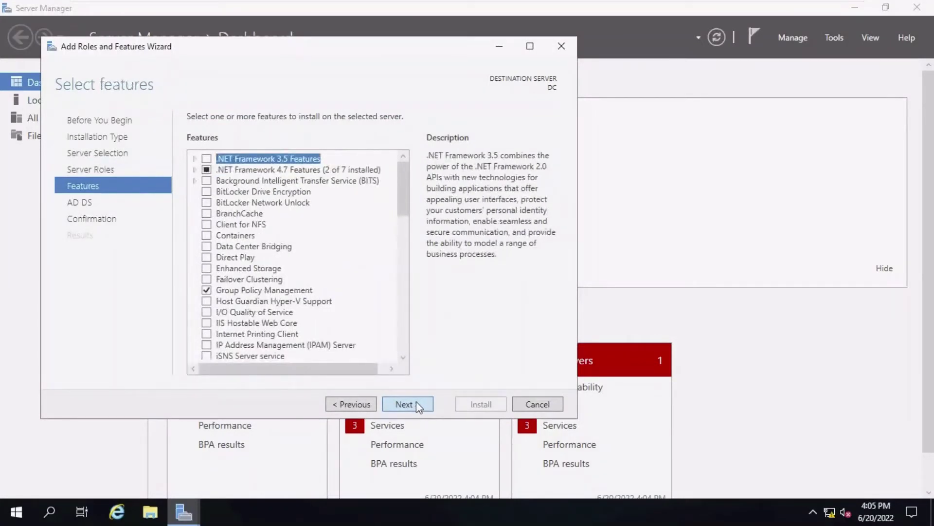
click(417, 403)
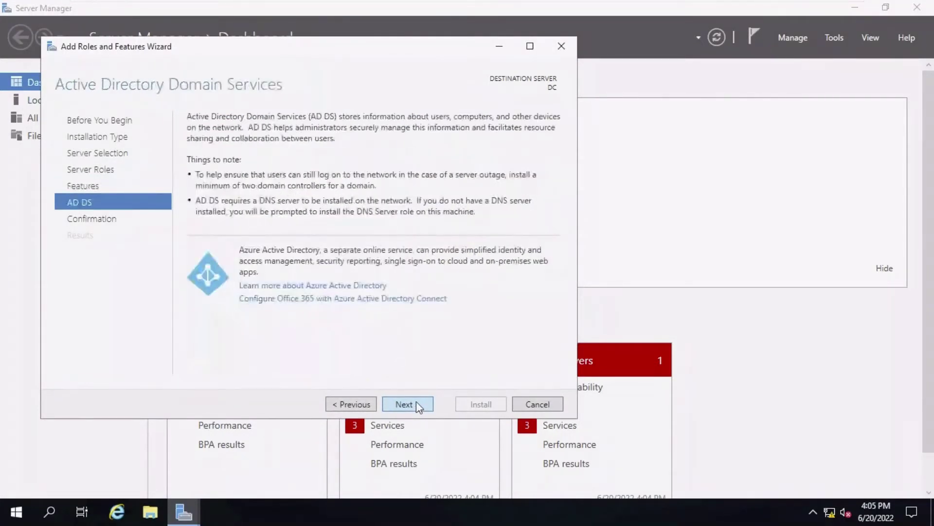
click(416, 404)
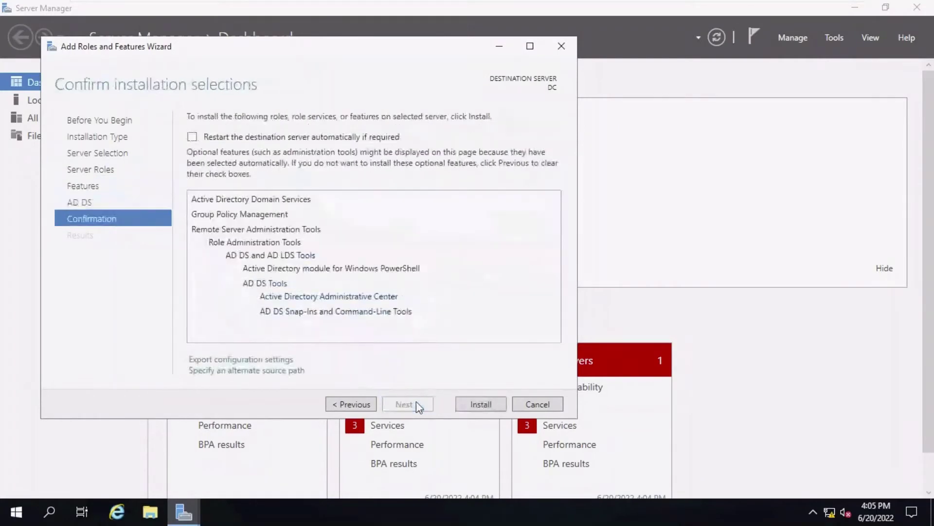
click(472, 404)
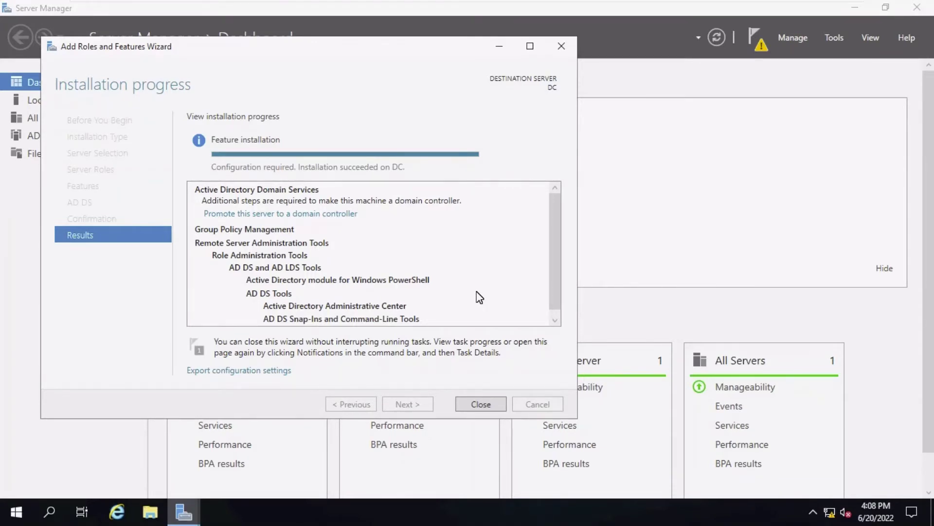
Step: Close the finished install wizard and start promoting the server to a domain controller
click(481, 405)
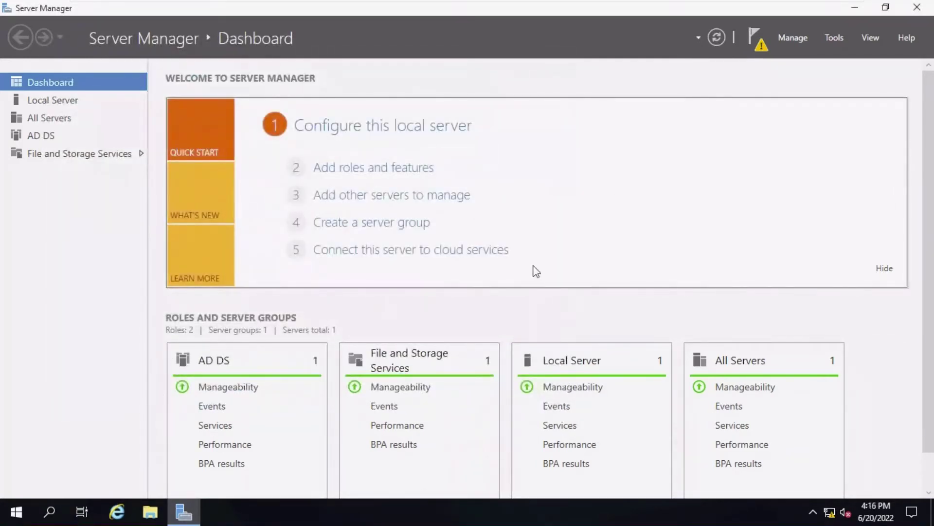
click(758, 49)
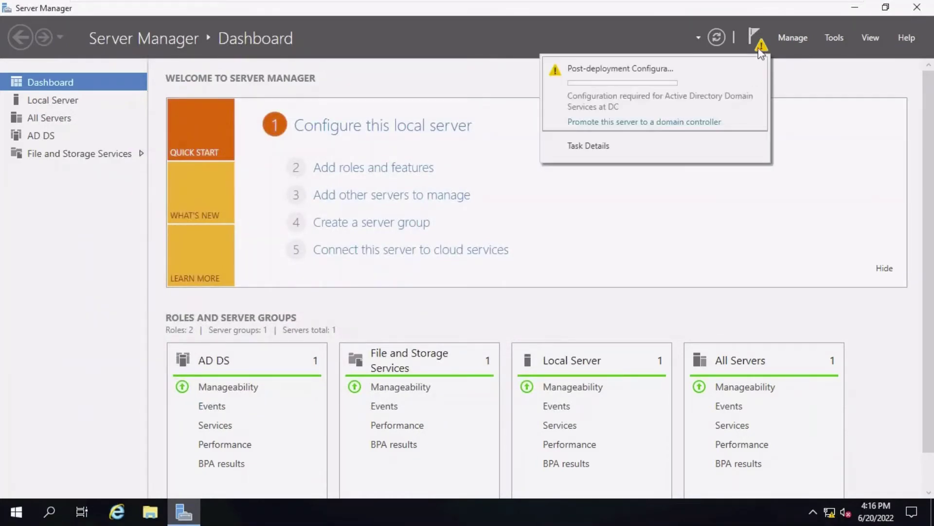
click(630, 122)
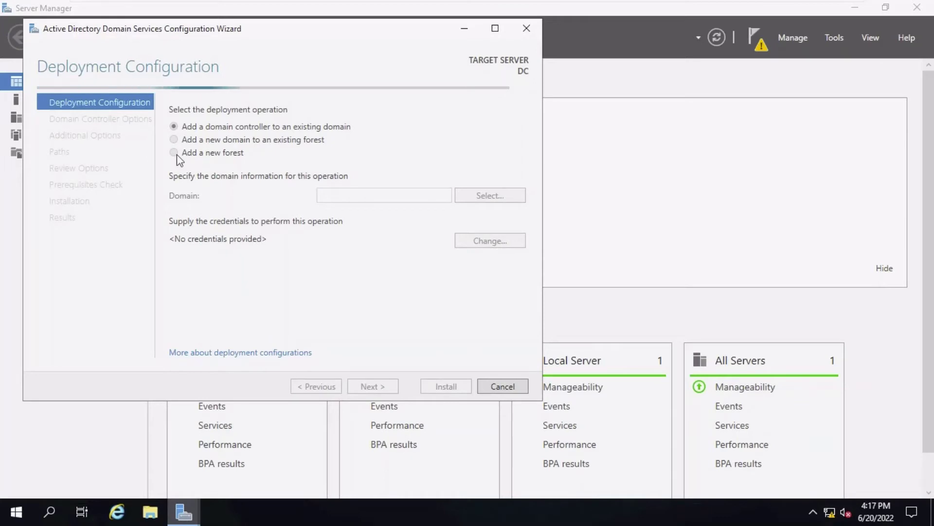
Step: Choose a new forest with root domain prefetech.loc and enter the DSRM password
click(217, 154)
click(318, 195)
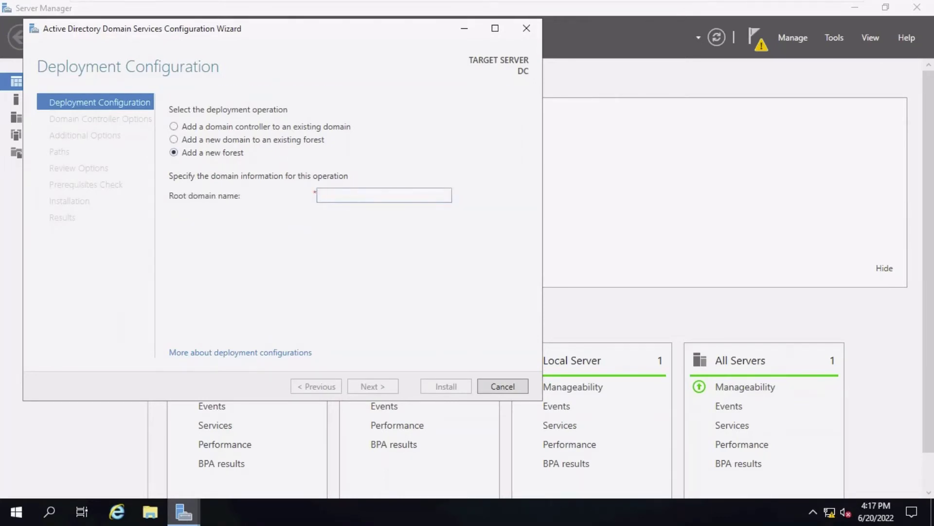
text(prefetch.loc)
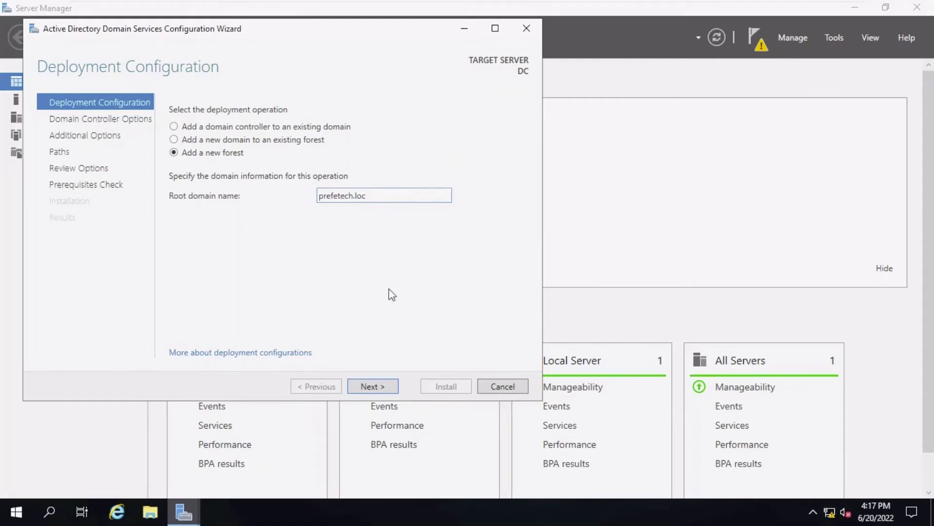
click(371, 388)
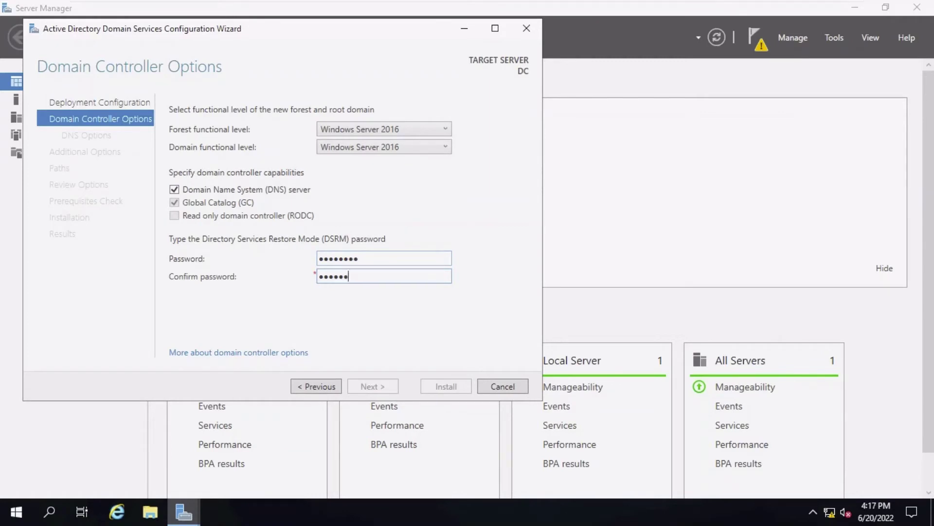
text(••)
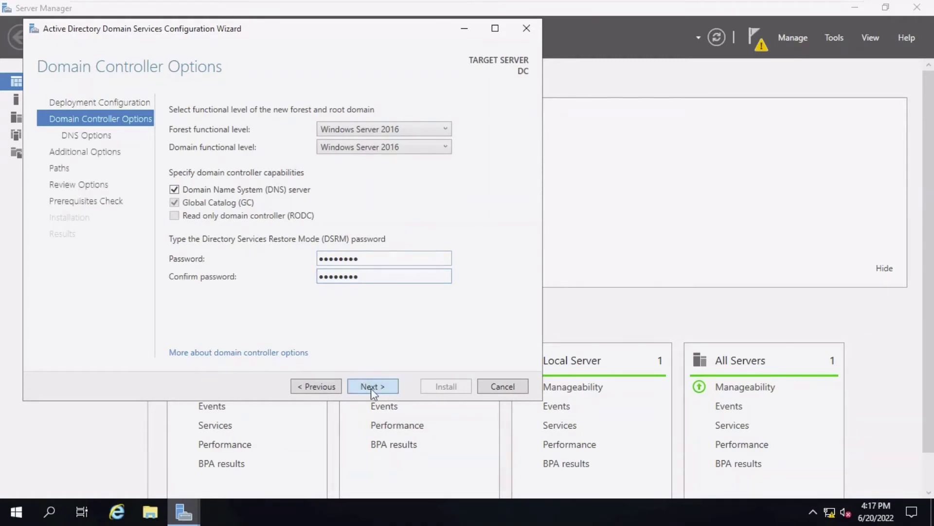
click(372, 387)
Step: Accept NetBIOS name PREFETECH and default paths, pass prerequisite checks, and begin installation
click(378, 387)
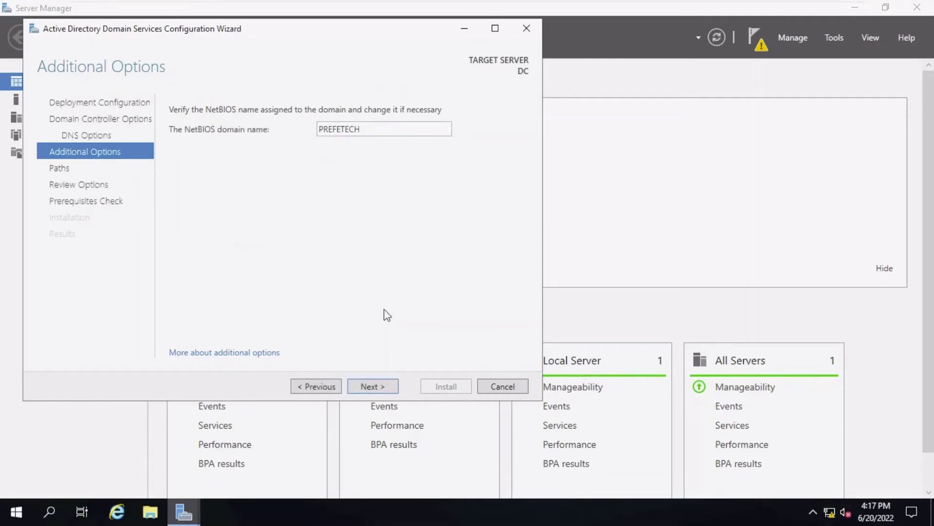
click(376, 389)
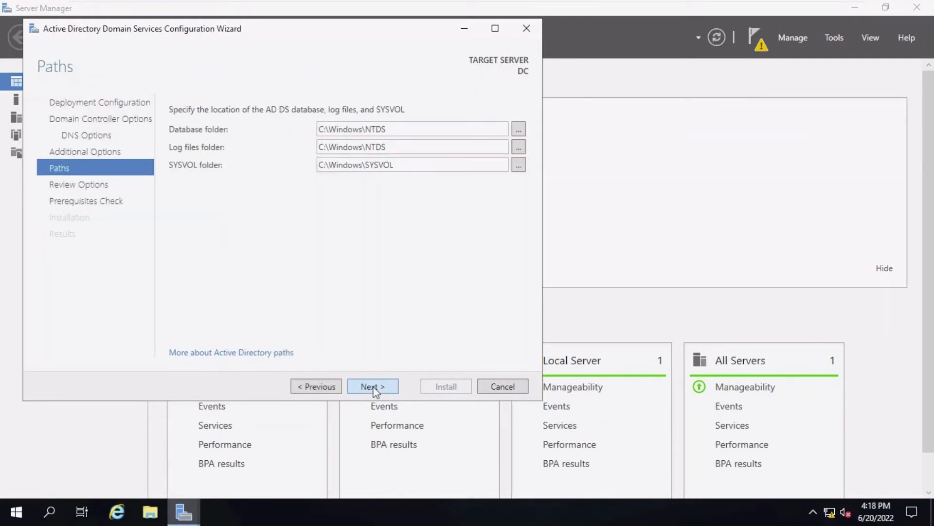
click(372, 383)
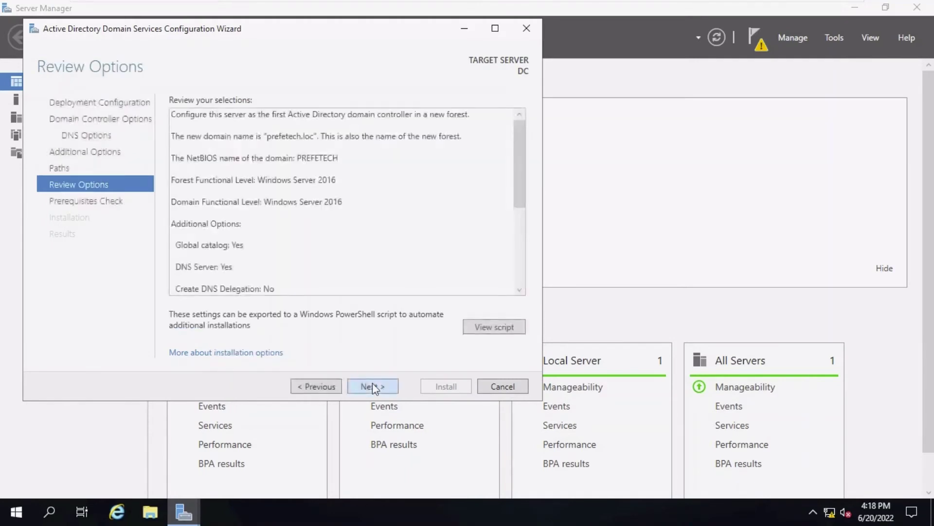
click(373, 386)
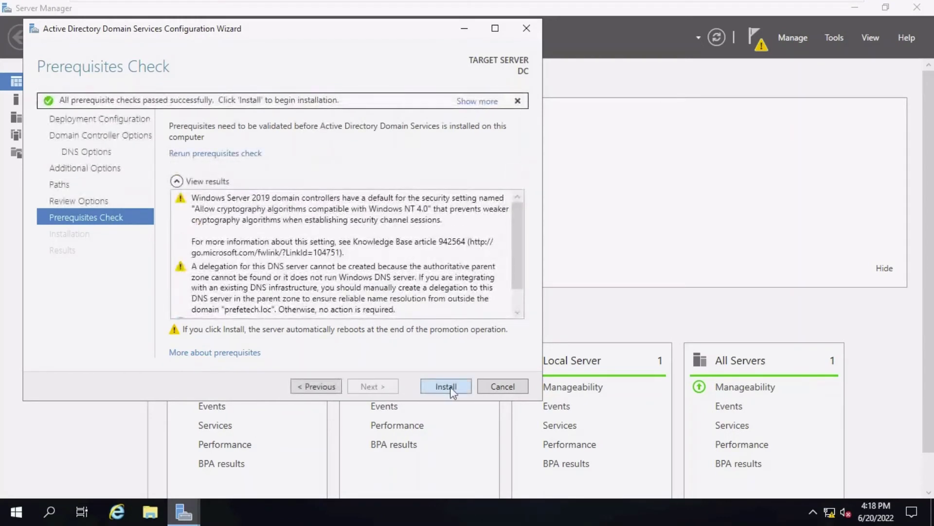
click(450, 387)
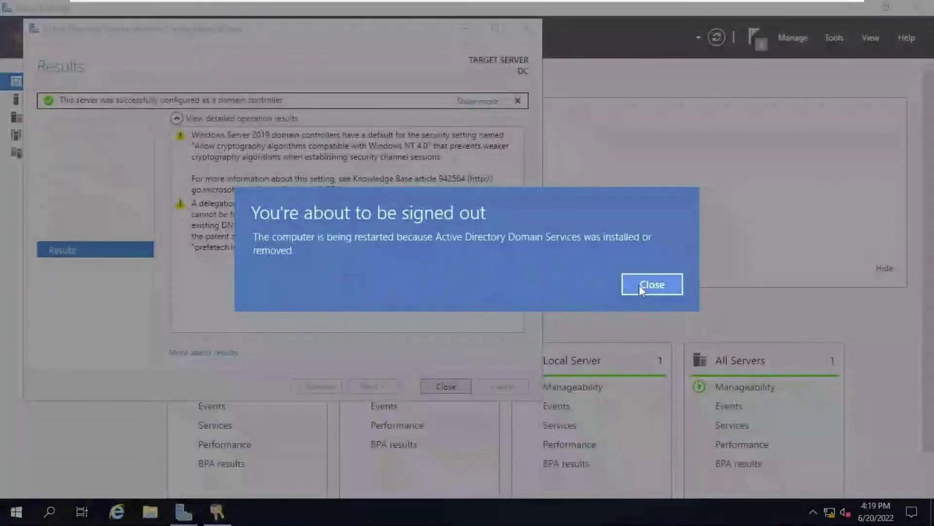
Step: Dismiss the sign-out notice and, after the reboot, bring up Server Manager's Tools list
click(647, 284)
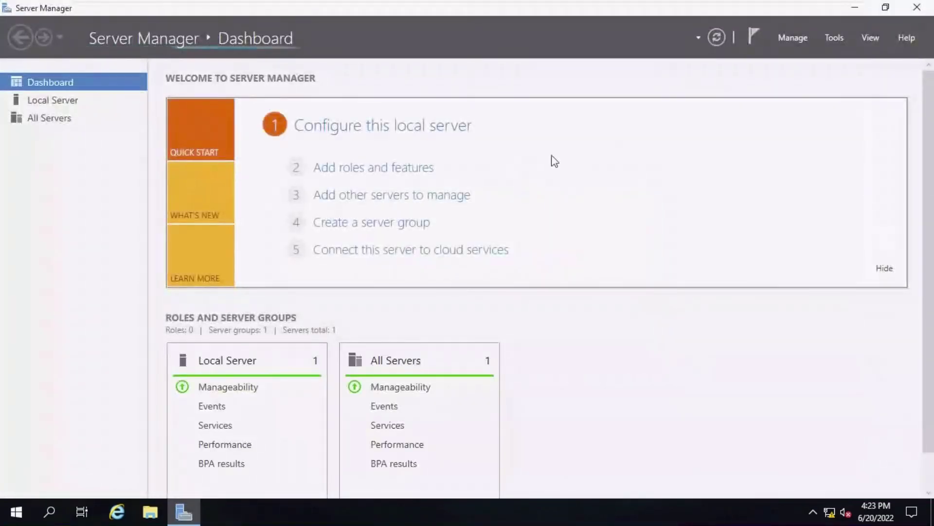
click(828, 37)
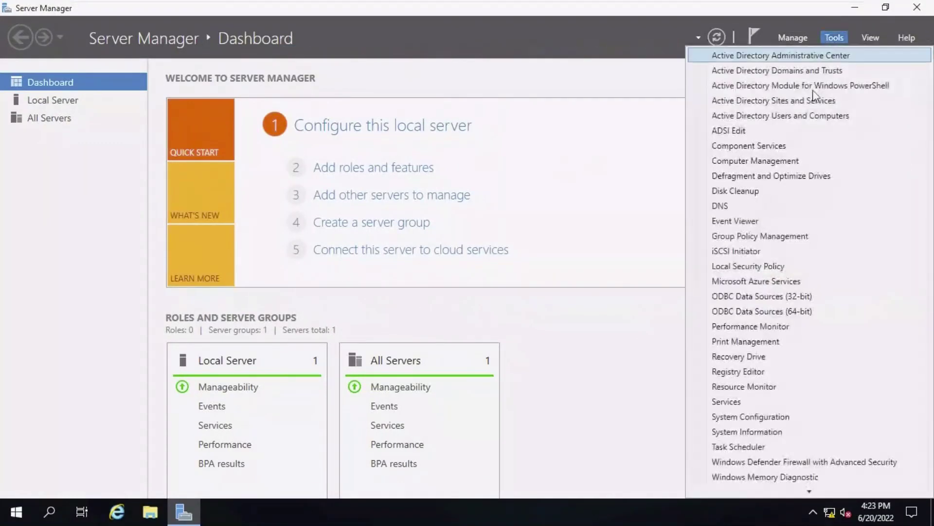
Step: Open Active Directory Users and Computers and bring up the New menu on prefetech.loc's Users container
click(807, 115)
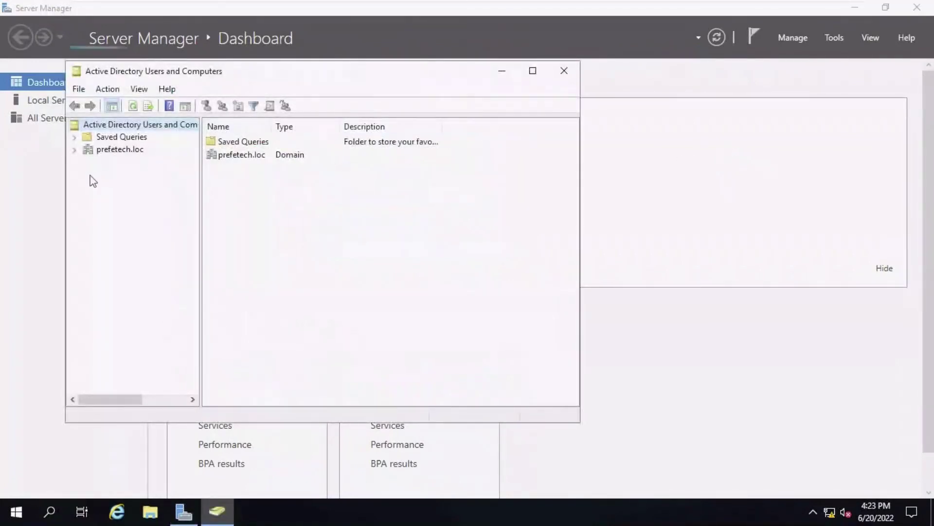
click(74, 150)
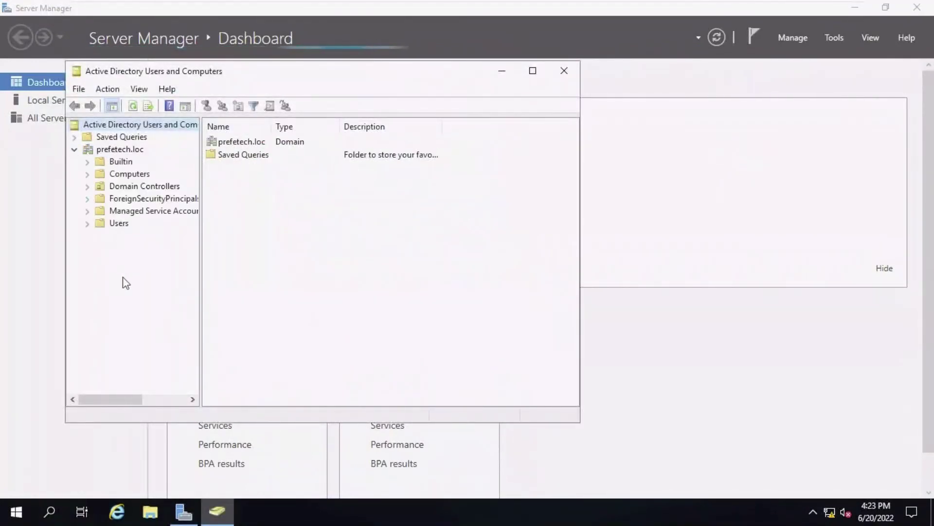
click(117, 224)
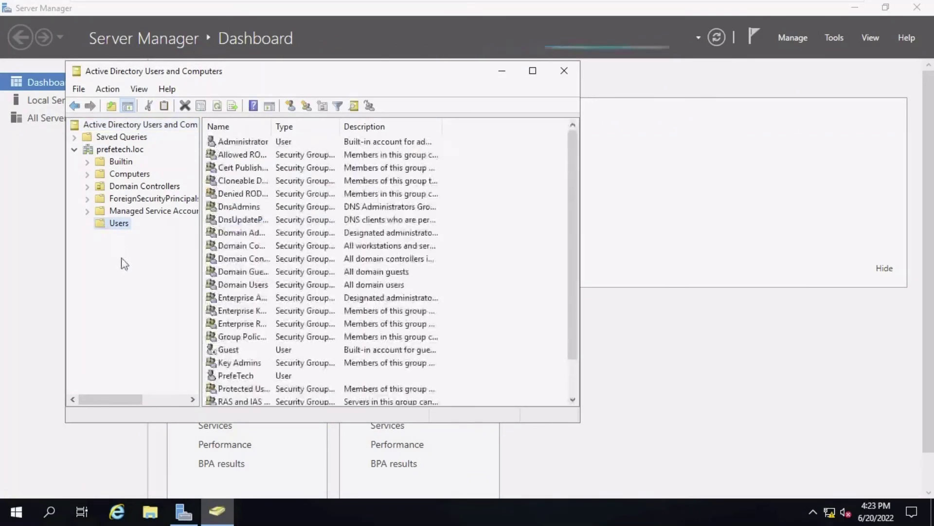
right_click(106, 225)
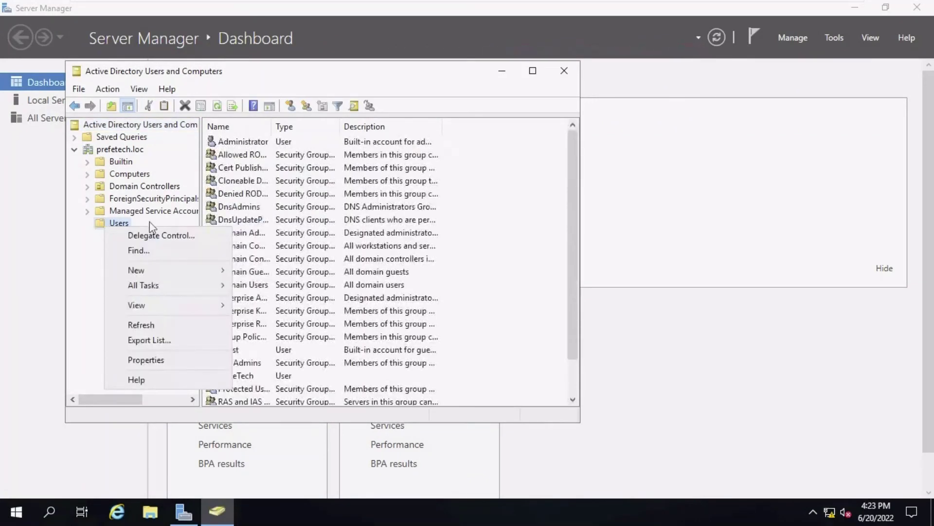
mouse_move(168, 273)
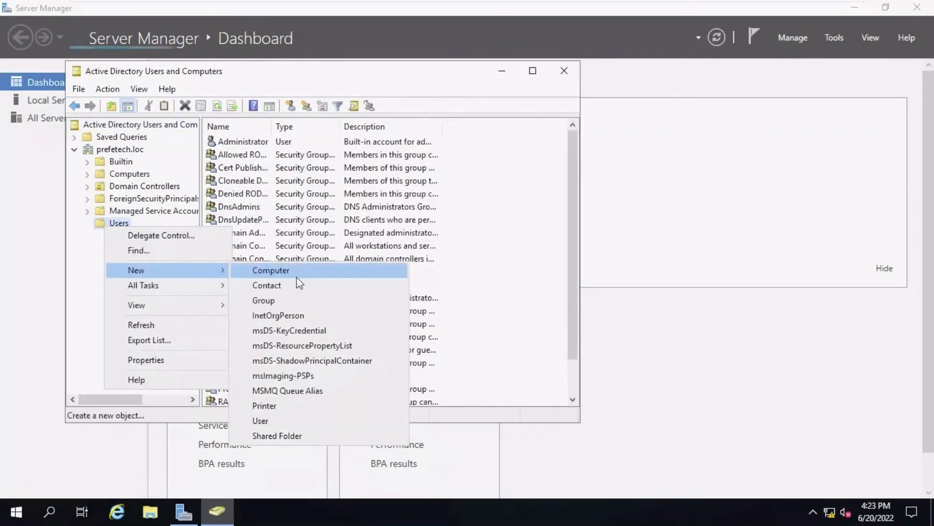
Step: Start a new user with first name Test, last name 1 and logon name test
click(282, 421)
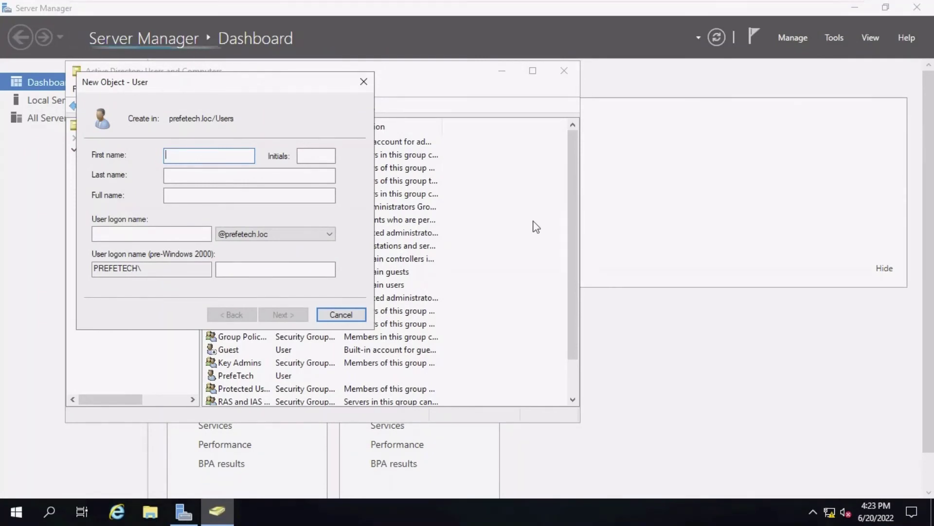
text(Test)
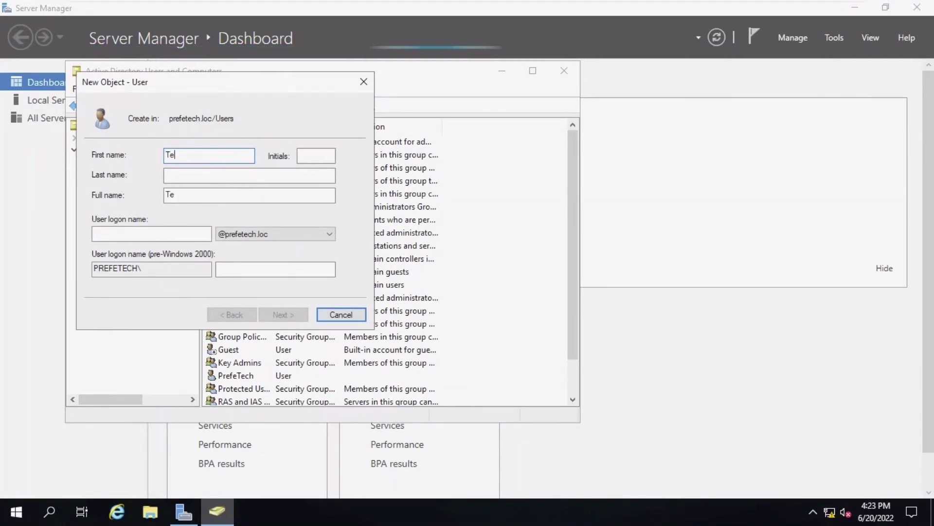
click(333, 180)
text(1)
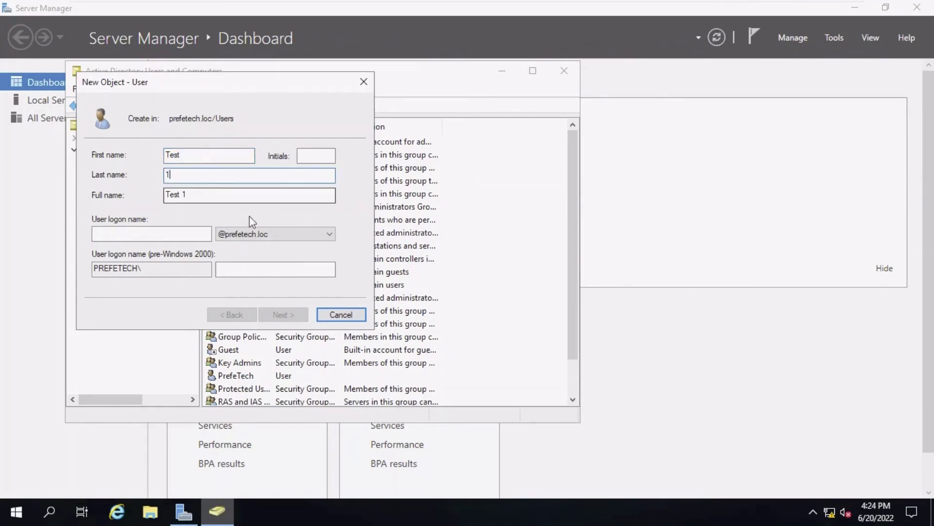
click(205, 234)
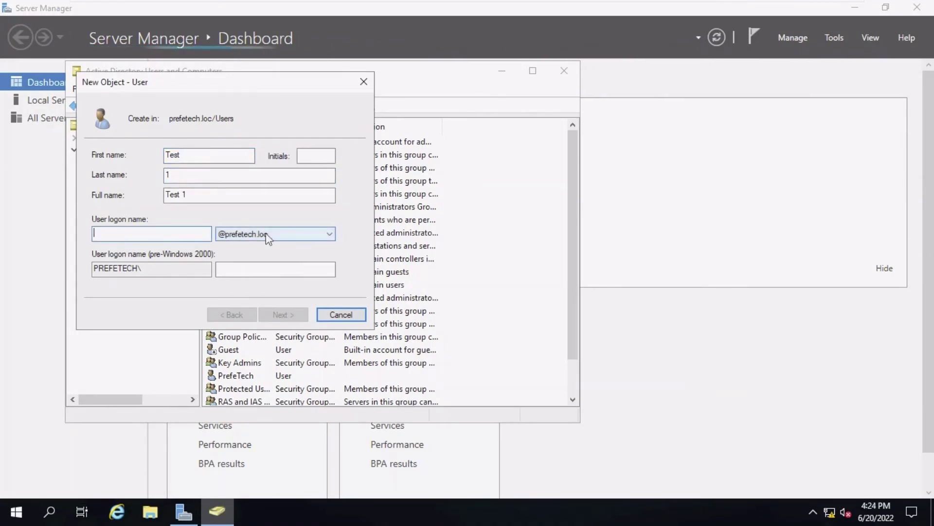
text(test)
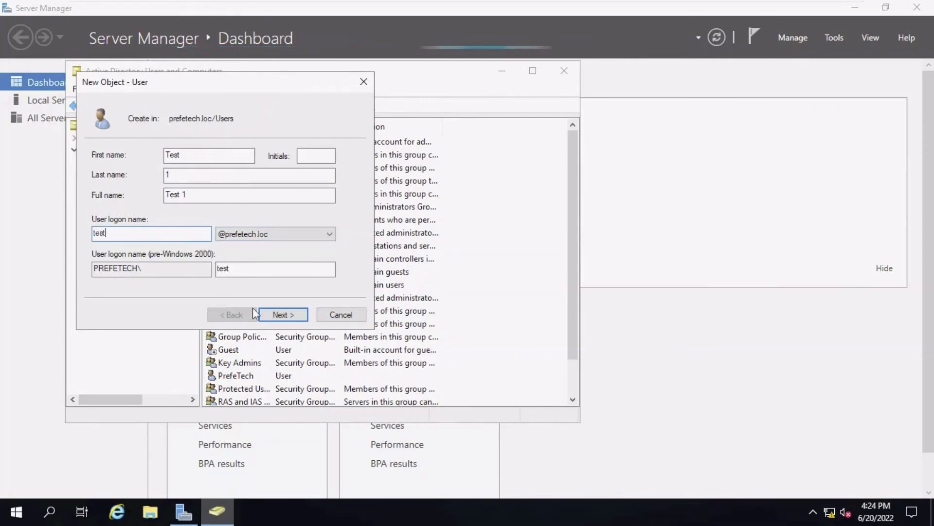
click(281, 316)
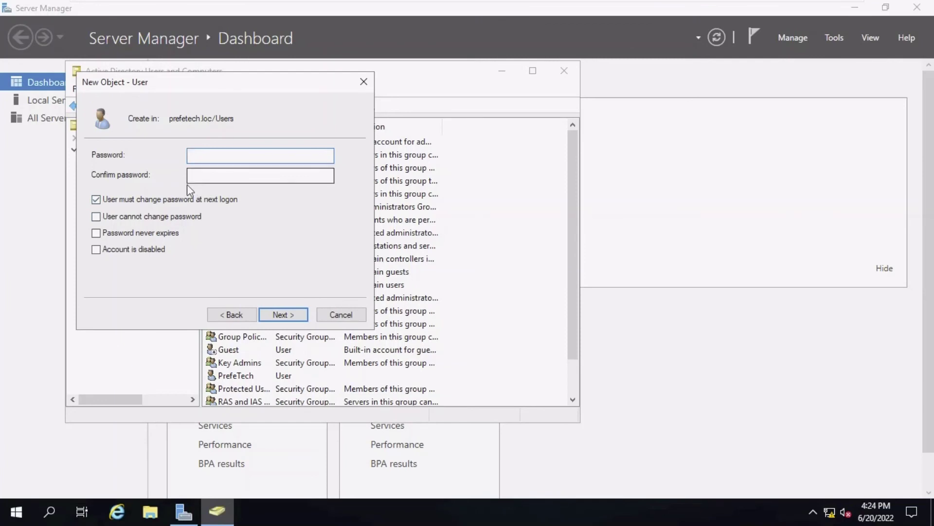
Step: Set the user's password to never expire and be unchangeable, then finish creating Test 1
text(Password1)
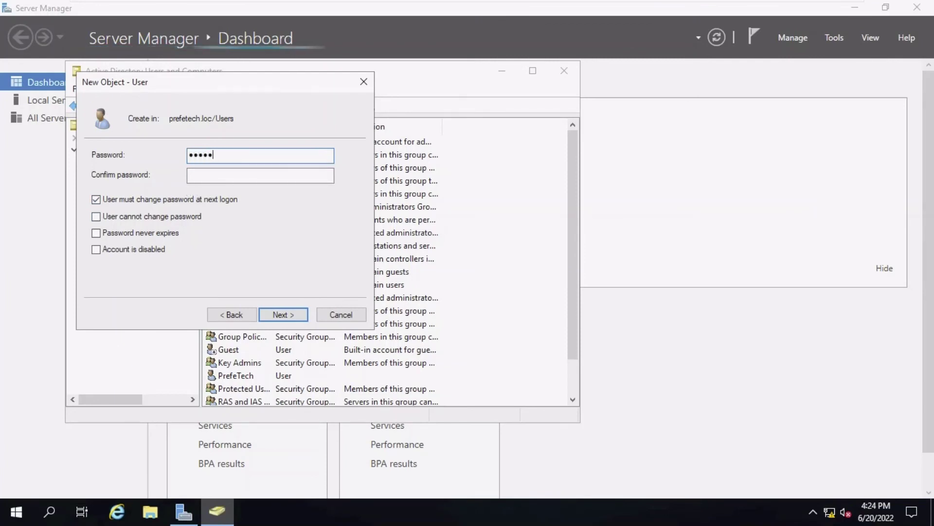
key(Tab)
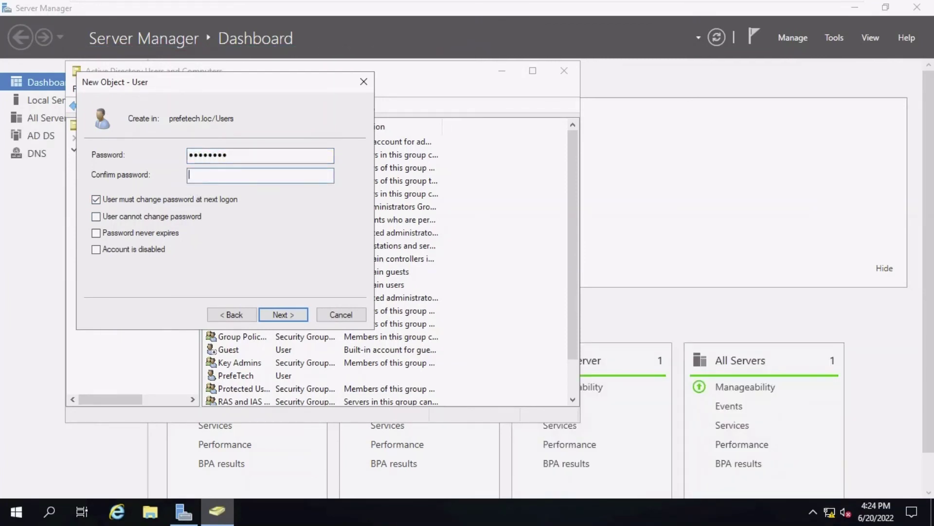
text(P)
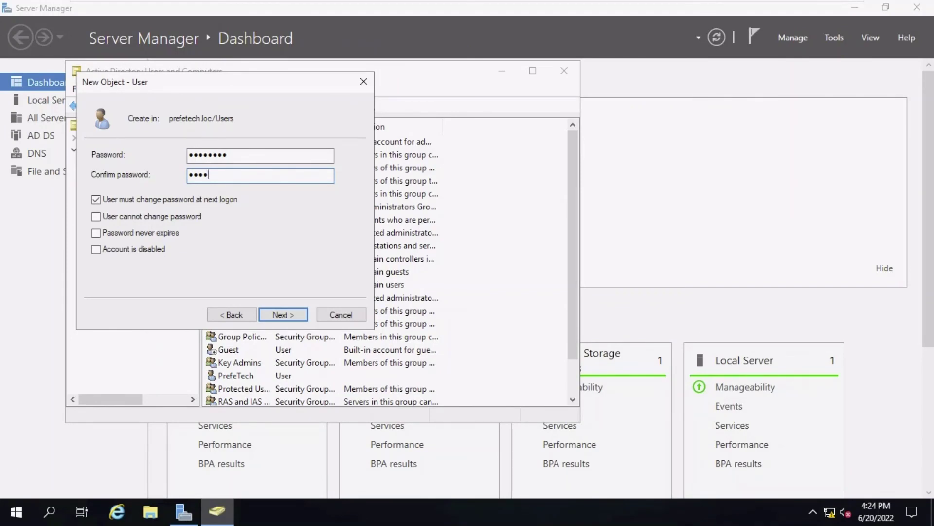
click(96, 199)
click(96, 216)
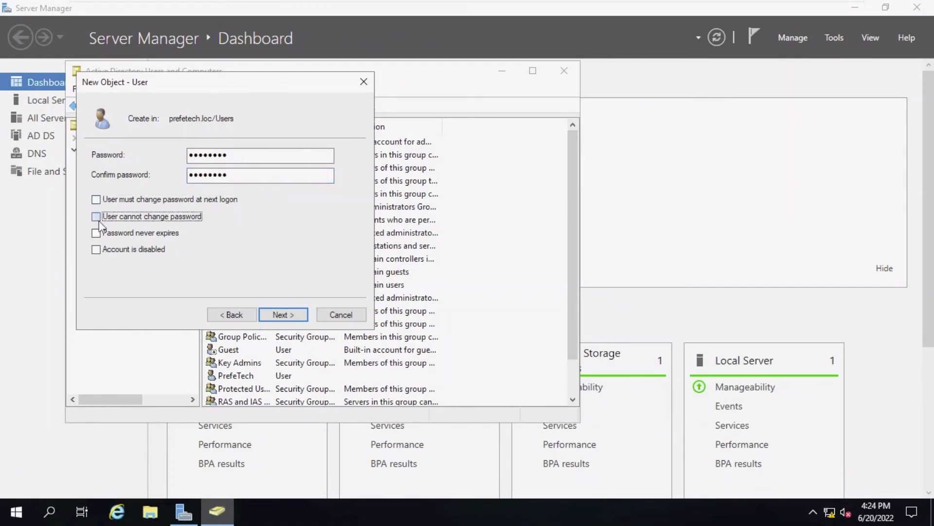
click(96, 233)
click(283, 315)
click(283, 314)
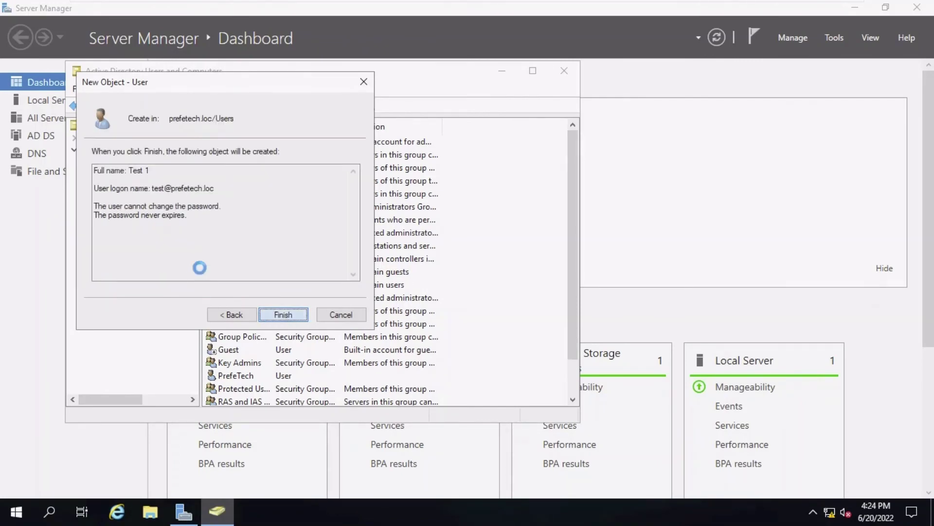